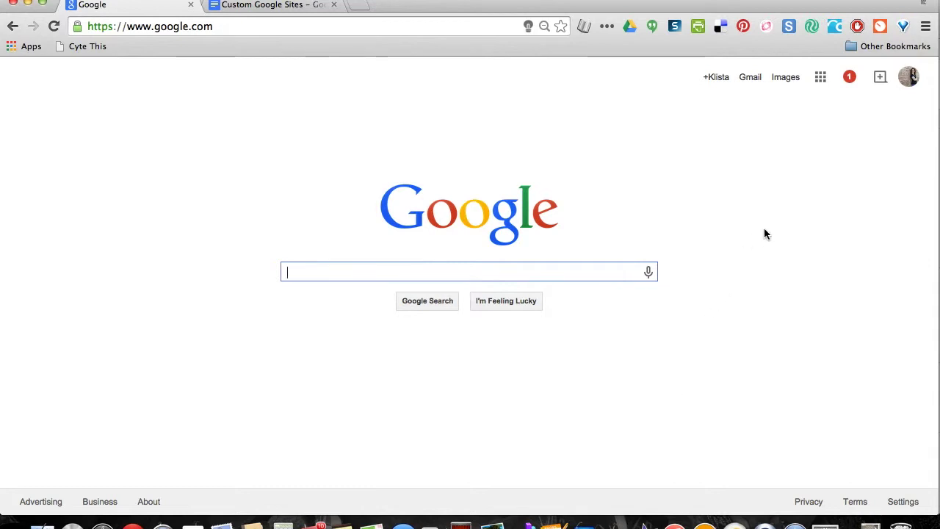
Step: Open the Google apps grid from the top right of the Google homepage
click(821, 77)
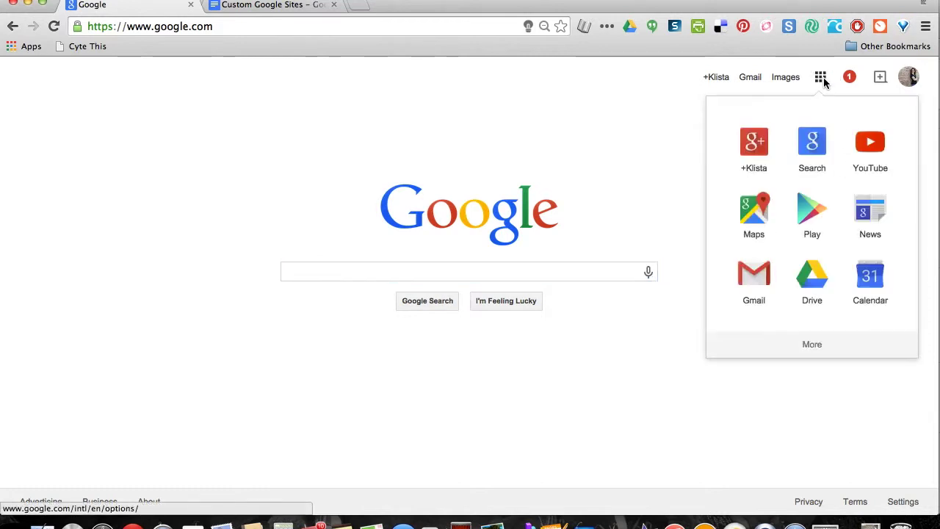
Step: Go through Even more from Google to Custom Search under Specialized Search
click(810, 345)
click(811, 345)
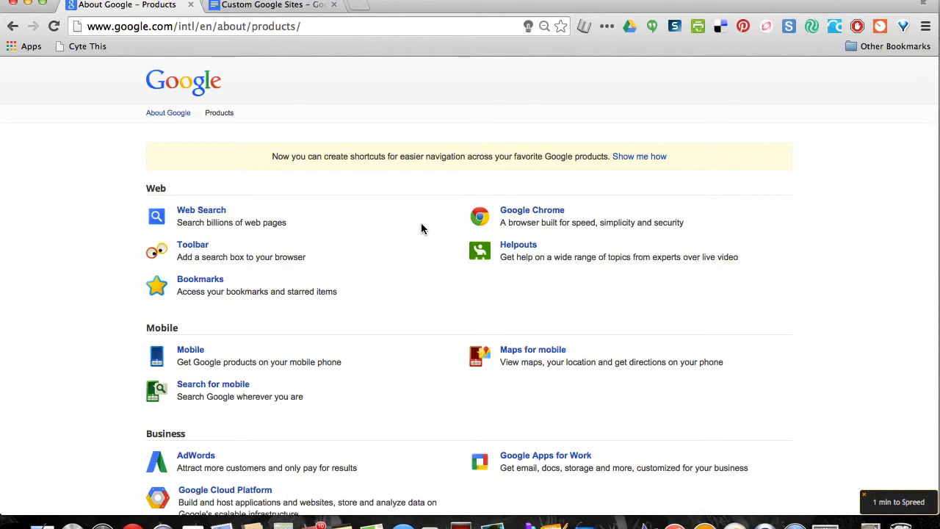
scroll(421, 228, down, 2)
scroll(421, 228, down, 1)
scroll(421, 228, down, 2)
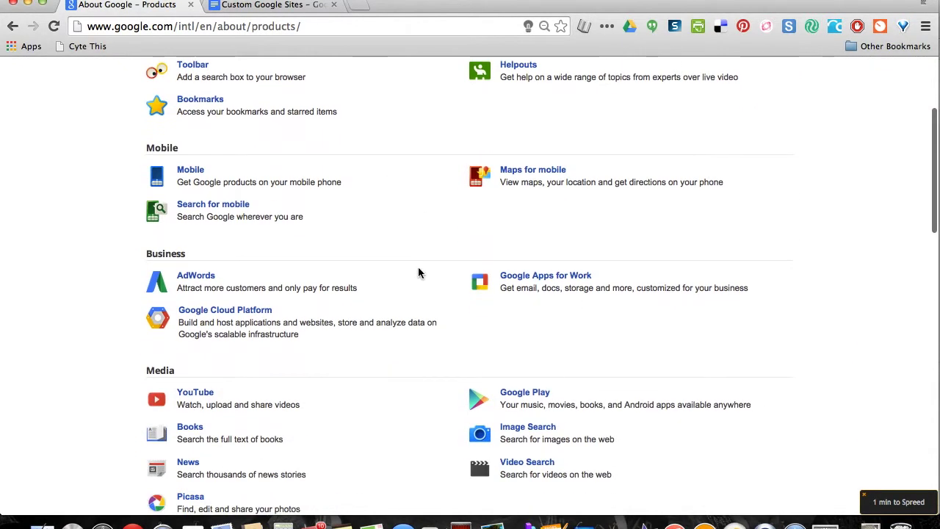
scroll(401, 391, down, 2)
scroll(401, 391, down, 2)
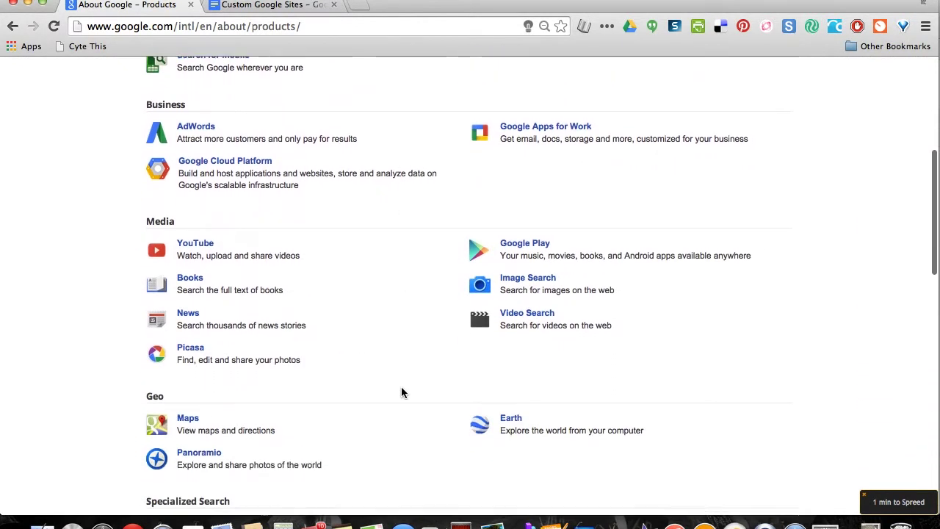
scroll(401, 392, down, 3)
scroll(401, 392, down, 2)
scroll(401, 392, down, 1)
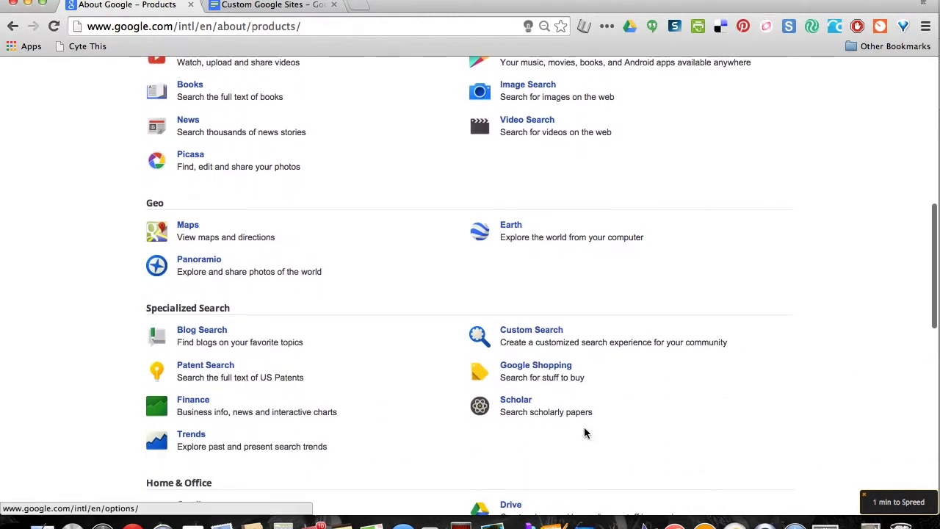
click(526, 335)
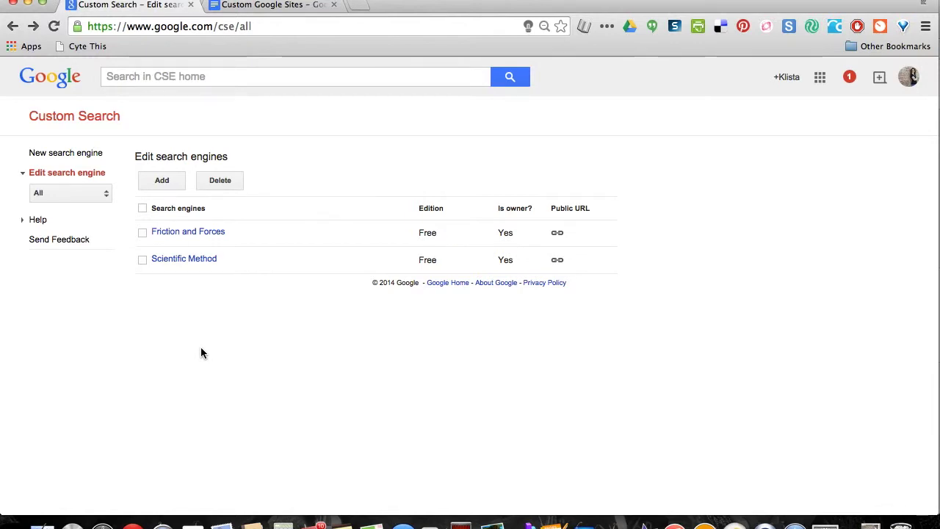
Step: Start a blank new search engine and bring up the document of site links
click(164, 183)
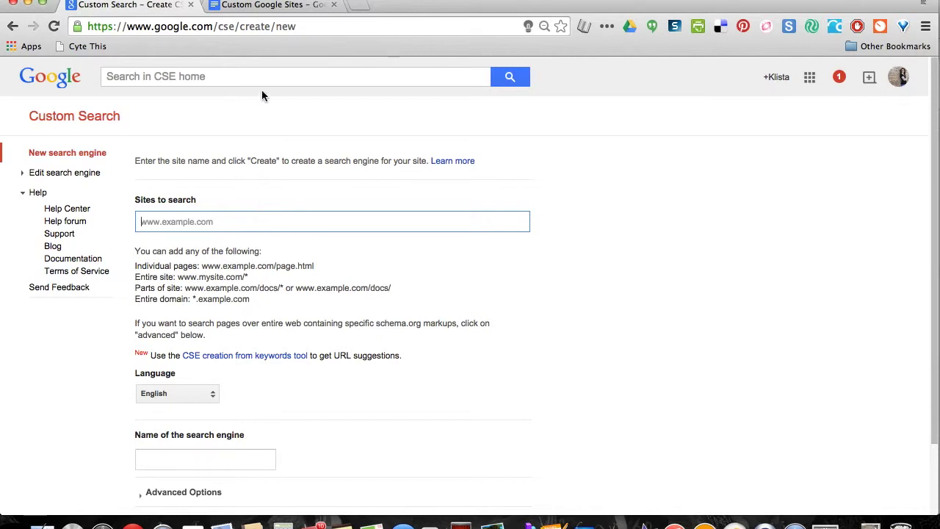
click(272, 6)
Step: Copy the edheads and mikids links from the document into the first two site fields
click(294, 337)
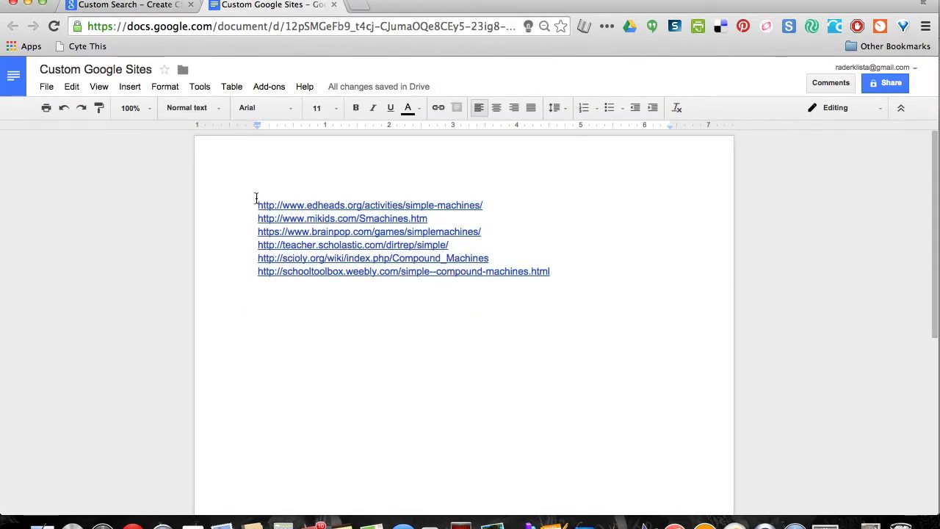
drag(256, 204, 498, 201)
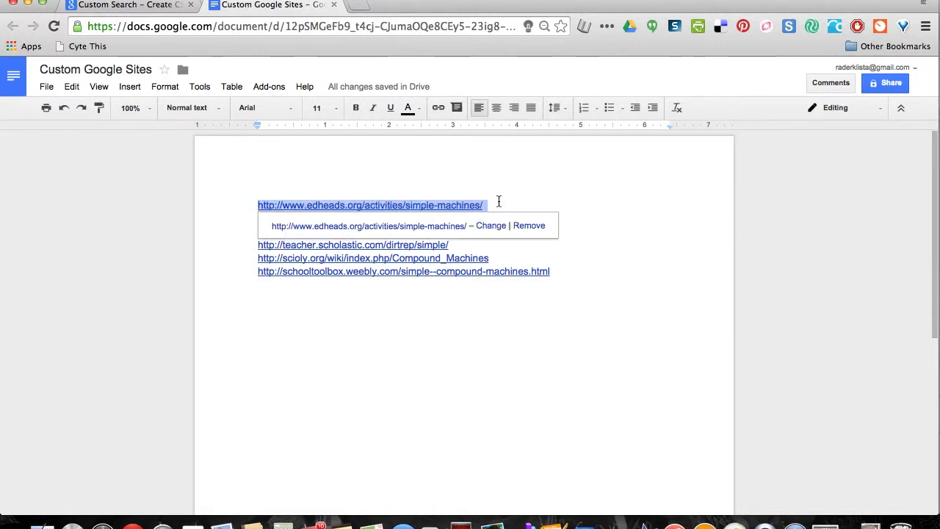
key(super+c)
key(super+1)
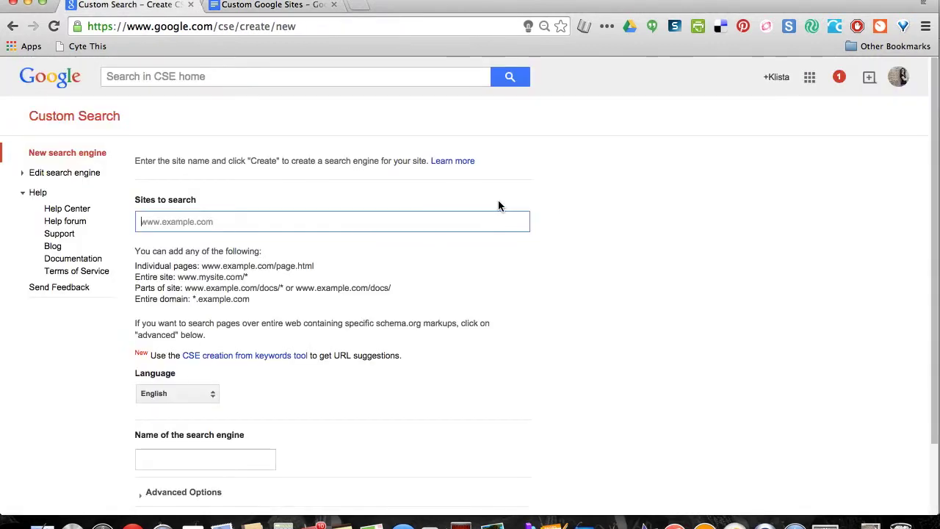
key(super+v)
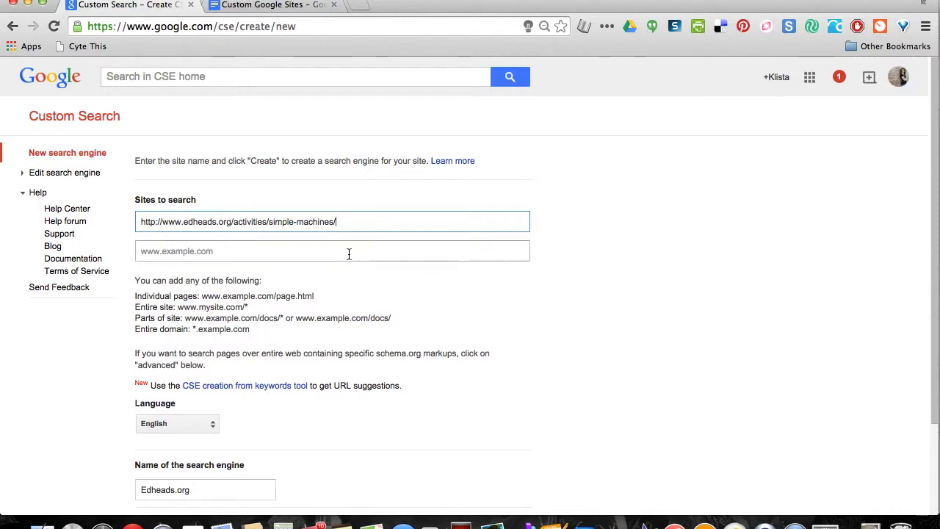
click(272, 5)
drag(256, 218, 455, 224)
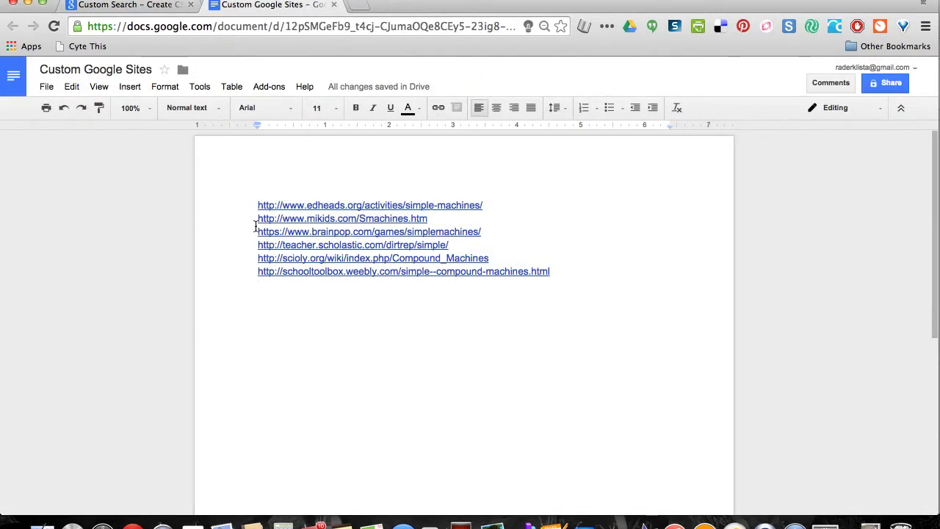
key(super+c)
key(super+1)
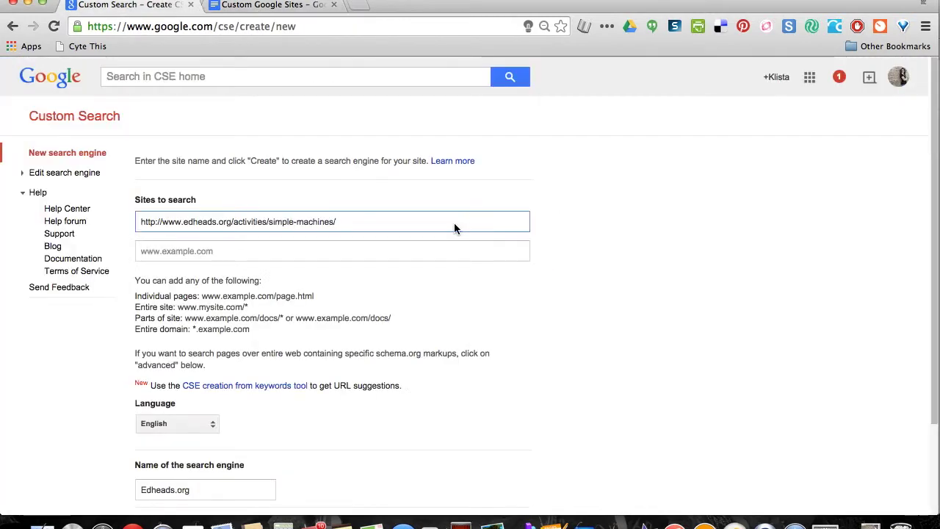
click(436, 250)
key(super+v)
Step: Add the brainpop and scholastic links as the third and fourth sites
key(super+2)
click(301, 335)
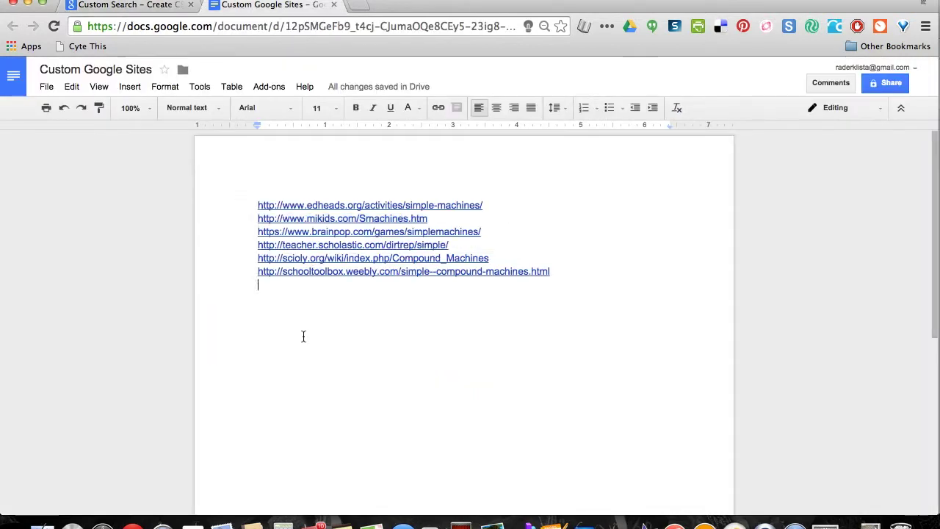
drag(254, 231, 512, 231)
key(super+c)
key(super+1)
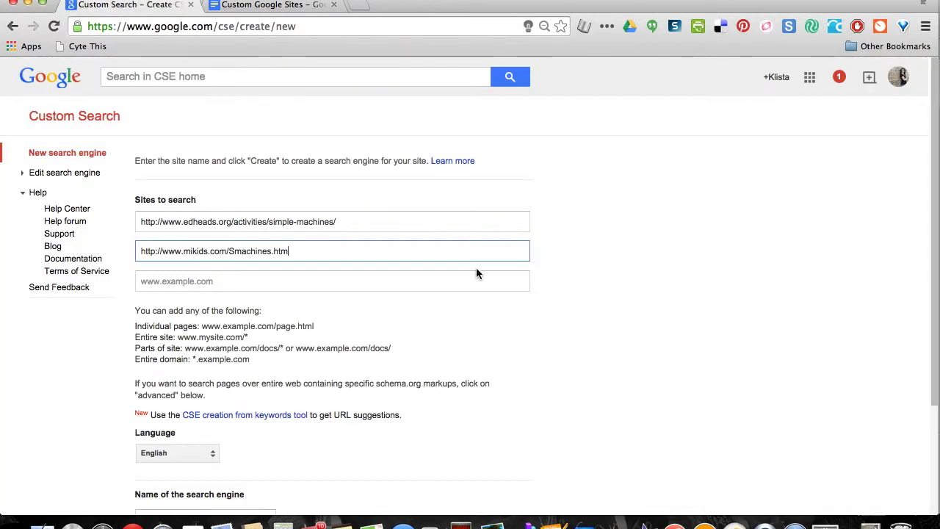
click(476, 281)
key(super+v)
key(super+2)
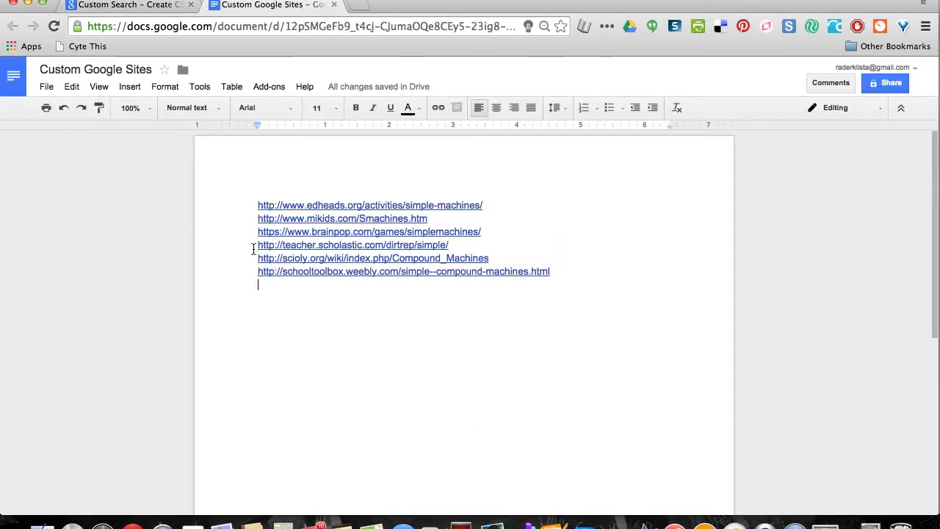
drag(254, 244, 448, 245)
key(super+c)
key(super+1)
click(421, 313)
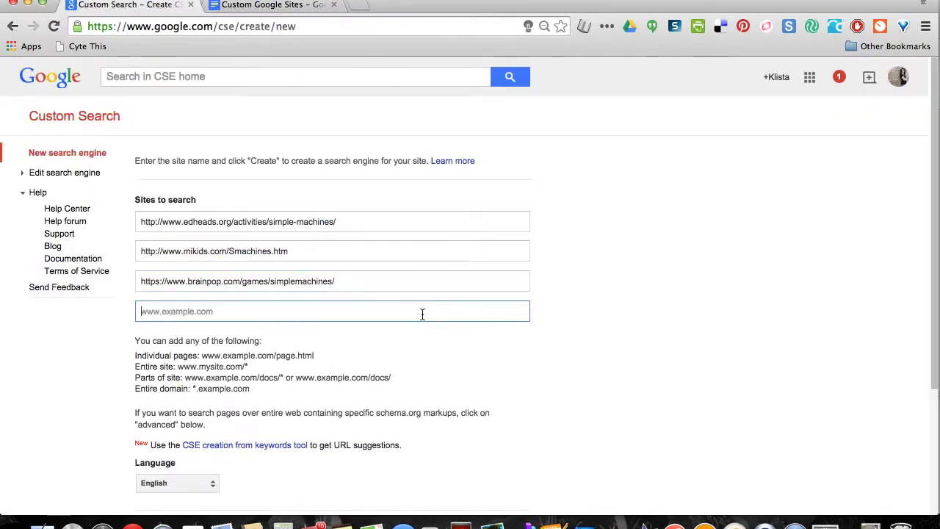
key(super+v)
Step: Add the scioly and schooltoolbox links as the fifth and sixth sites
key(super+2)
click(285, 299)
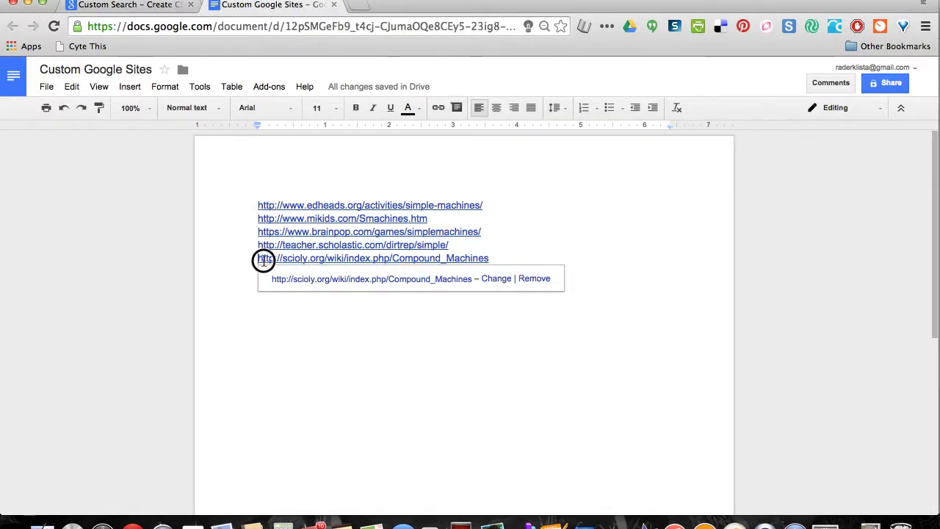
drag(256, 258, 504, 256)
key(super+c)
key(super+1)
click(470, 338)
key(super+v)
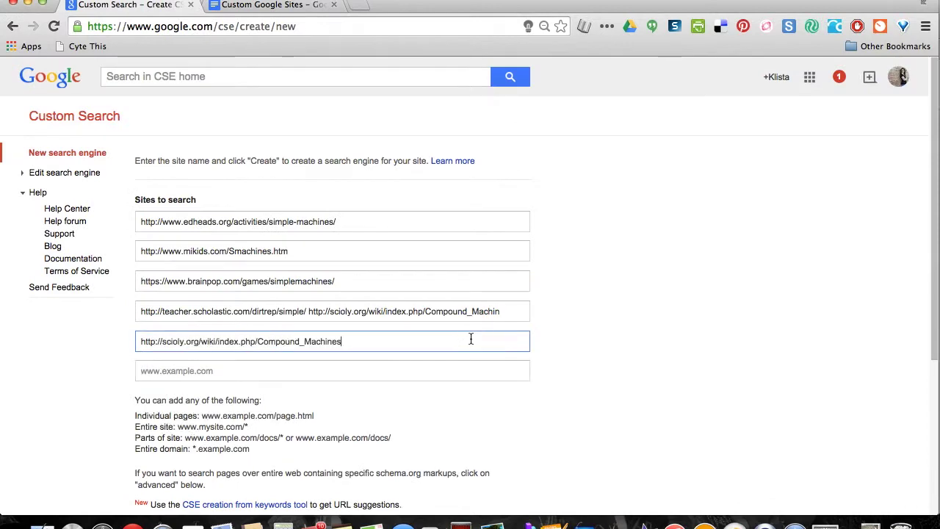
key(super+2)
click(274, 273)
drag(274, 274, 644, 276)
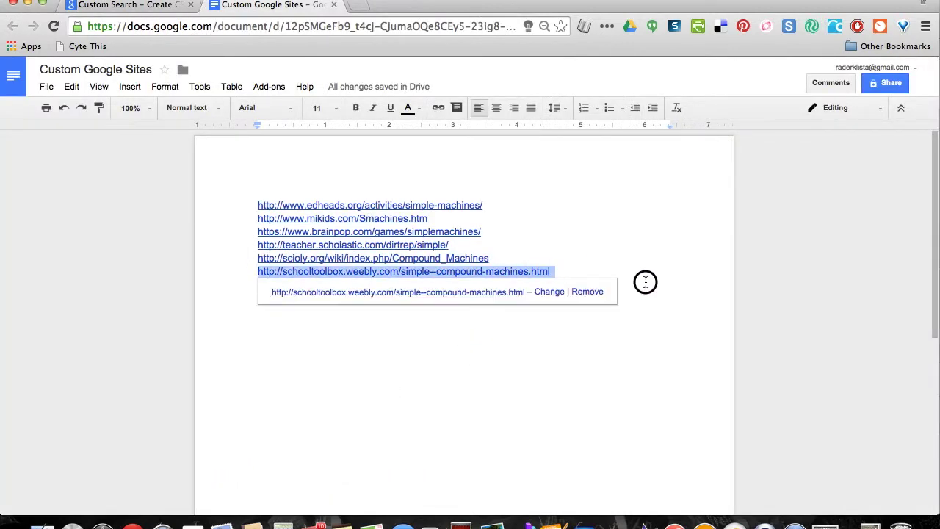
key(super+c)
key(super+1)
click(522, 370)
key(super+v)
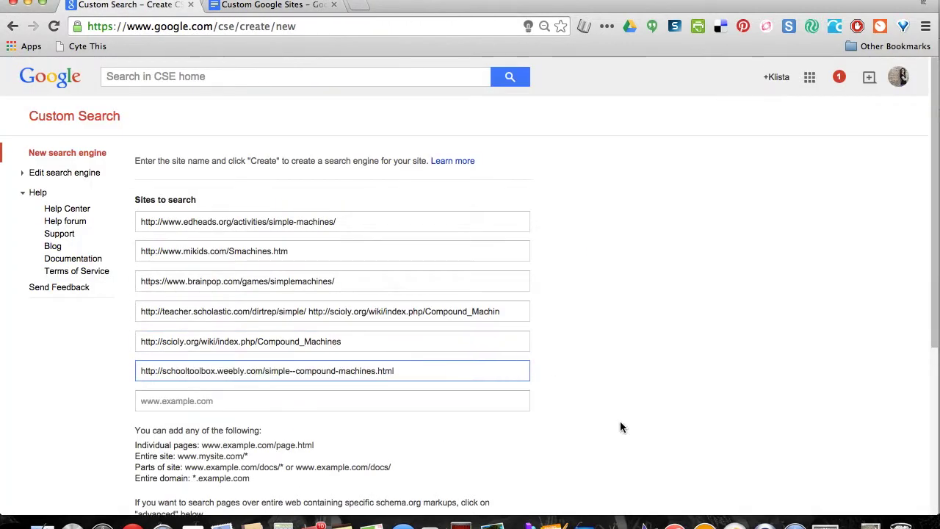
scroll(620, 420, down, 2)
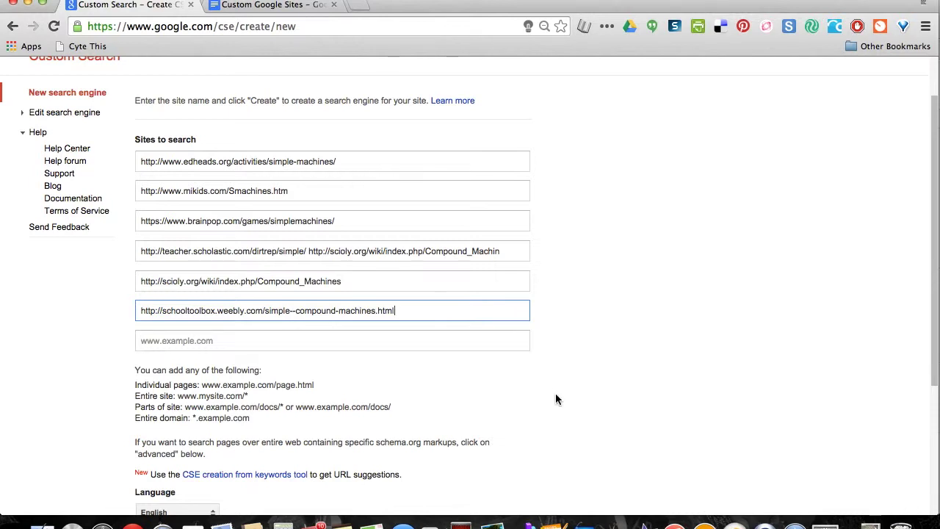
scroll(555, 397, down, 1)
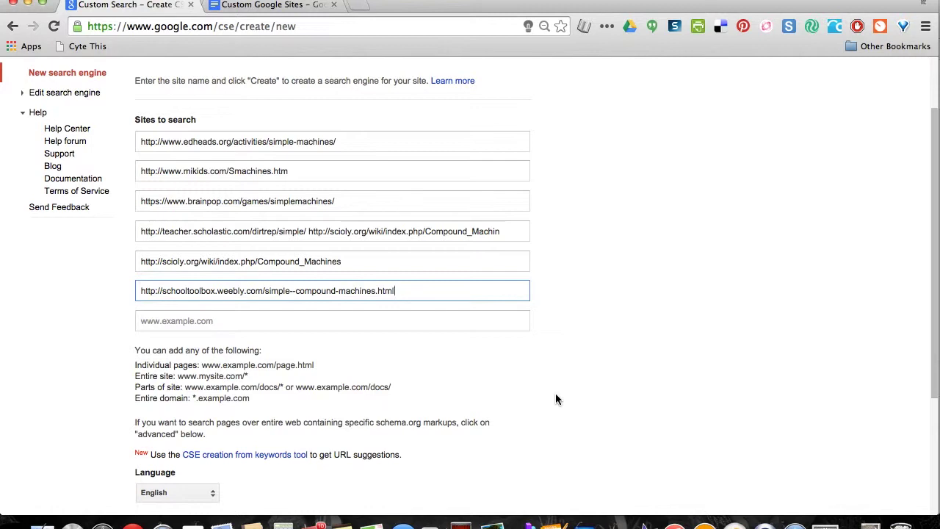
scroll(556, 396, down, 5)
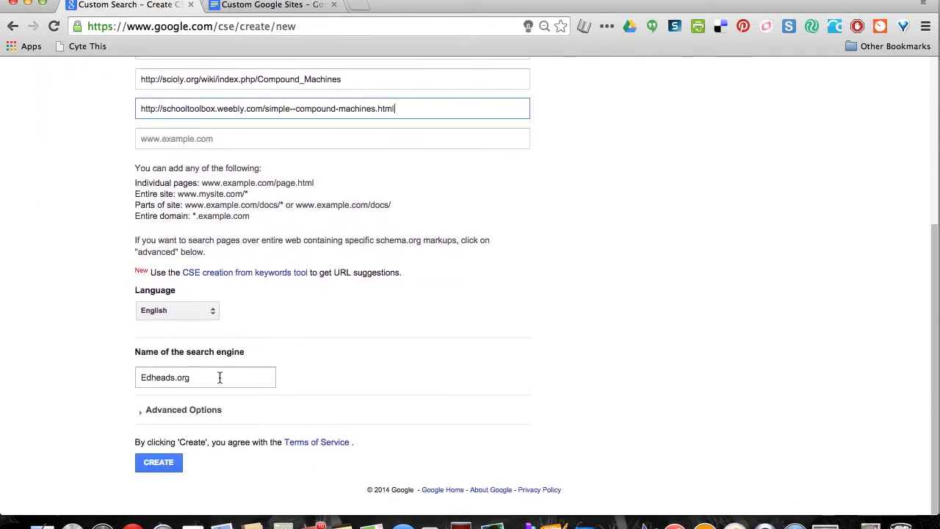
Step: Replace the engine name Edheads.org with 'Simple Machines' and create the engine
drag(210, 378, 109, 367)
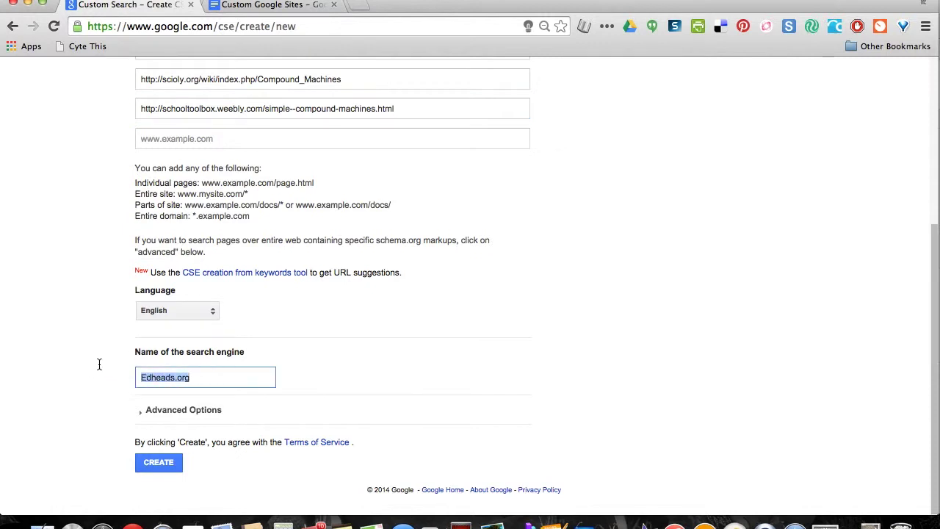
text(Simple M)
text(achines)
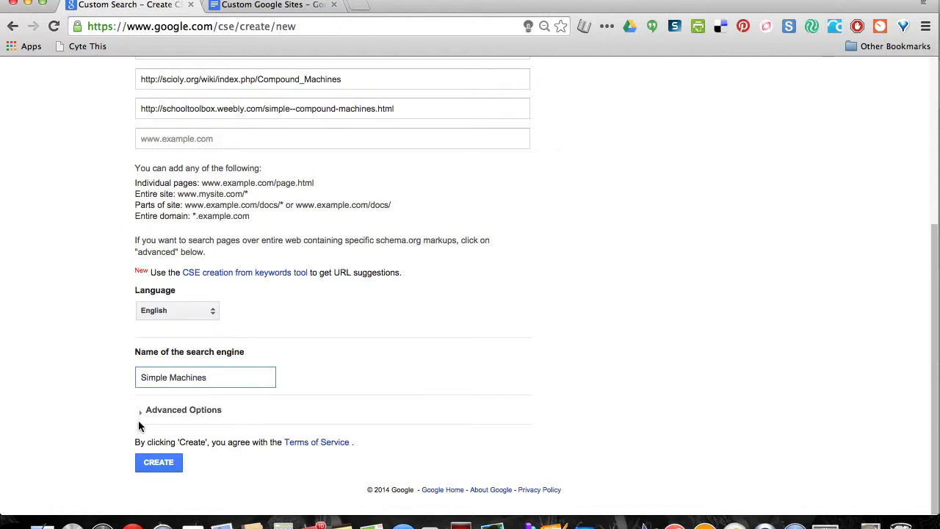
click(100, 437)
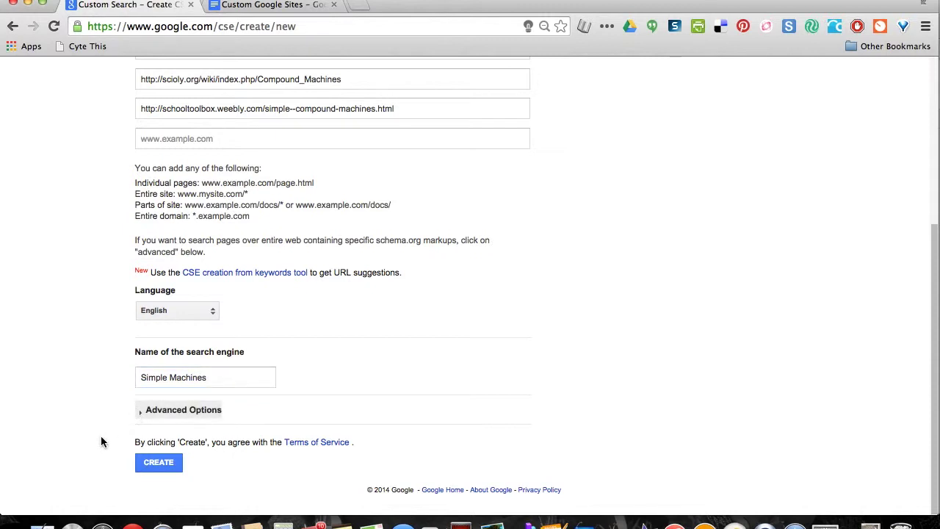
click(160, 465)
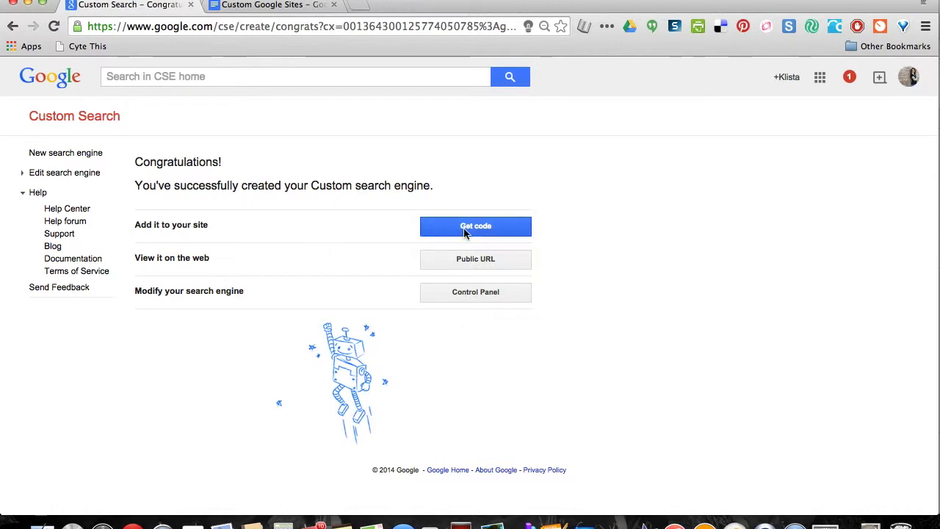
click(475, 229)
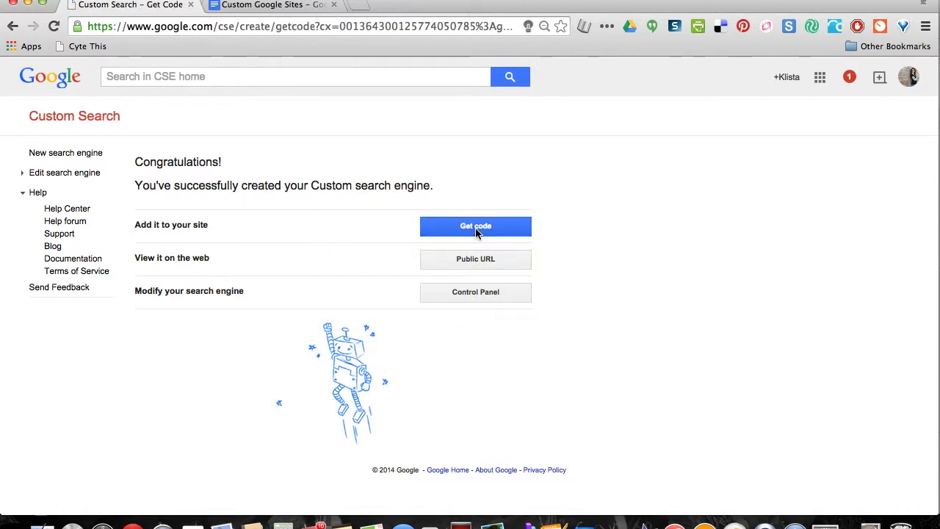
mouse_move(252, 367)
mouse_down()
mouse_move(209, 365)
mouse_move(134, 266)
mouse_up()
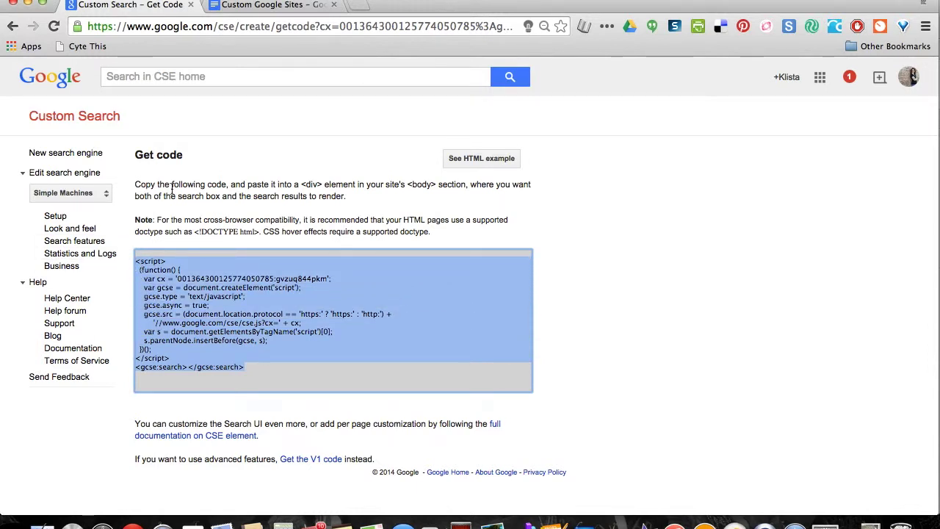
click(14, 26)
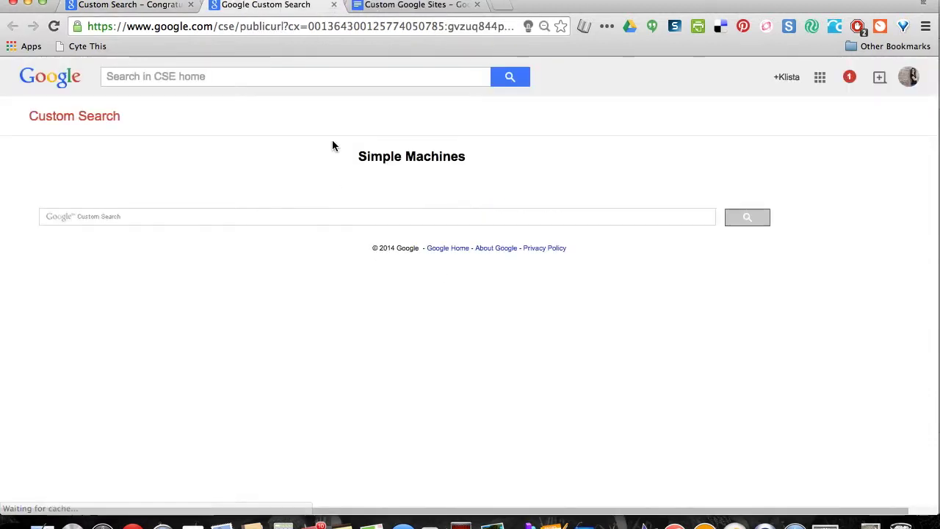
Step: Select the public search page's URL, then close that tab to return to the congratulations page
click(211, 28)
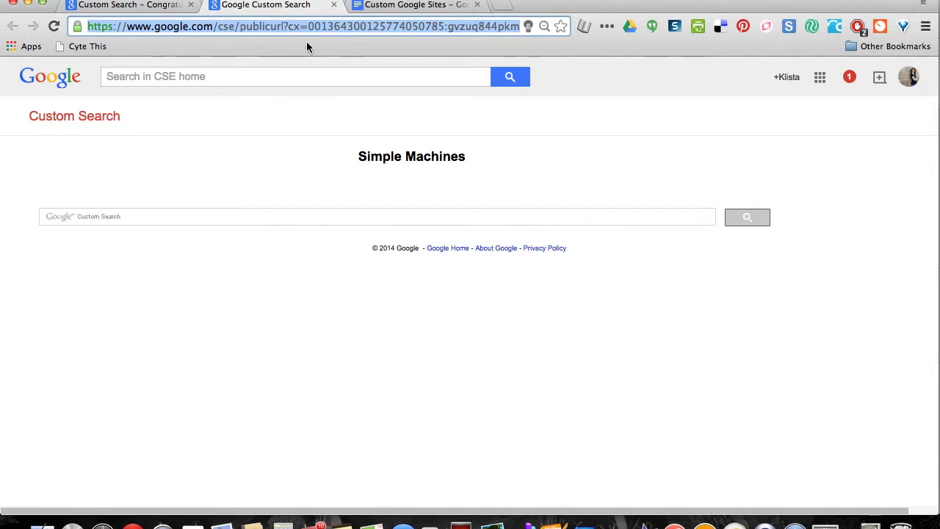
click(335, 6)
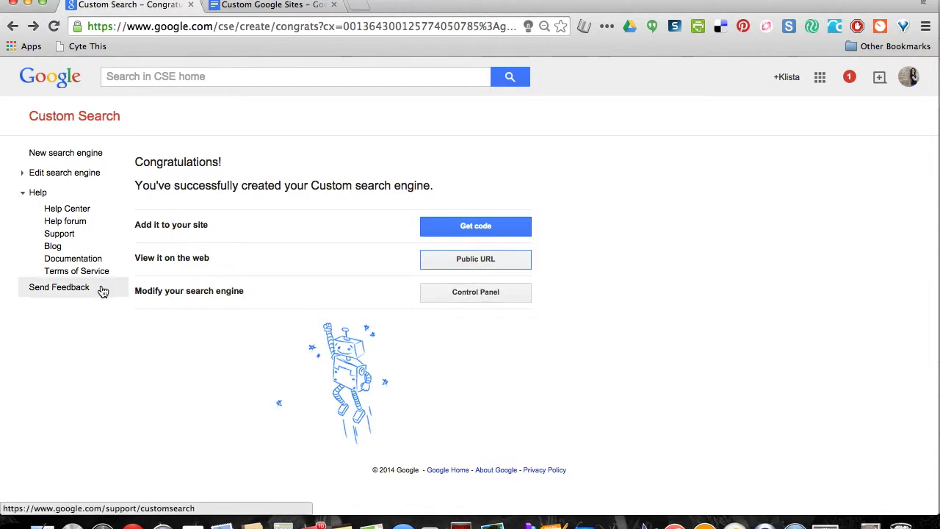
Step: Pick Simple Machines under Edit search engine and open its Setup page
click(28, 178)
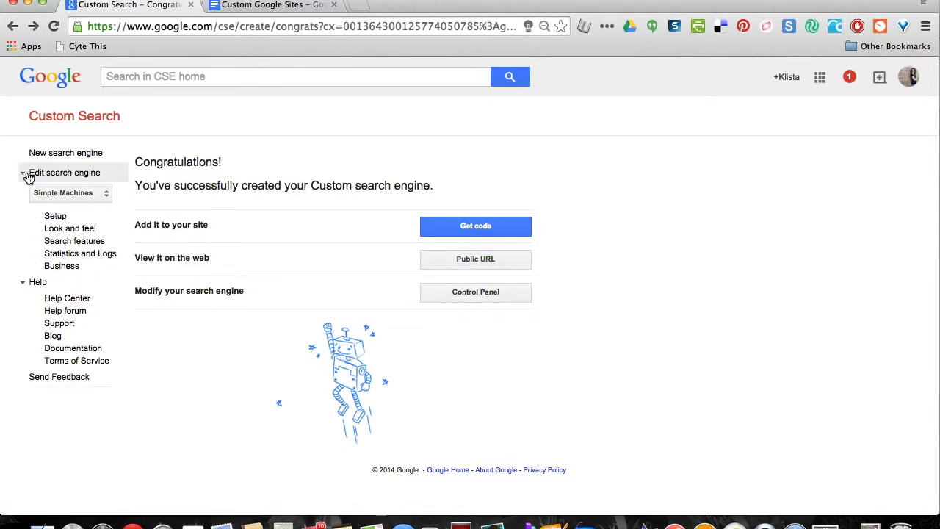
click(60, 177)
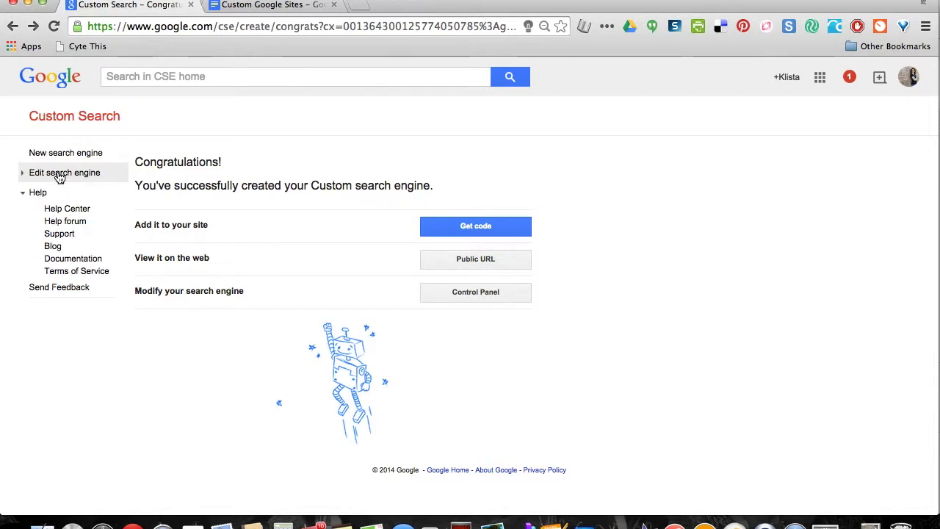
click(60, 176)
click(63, 193)
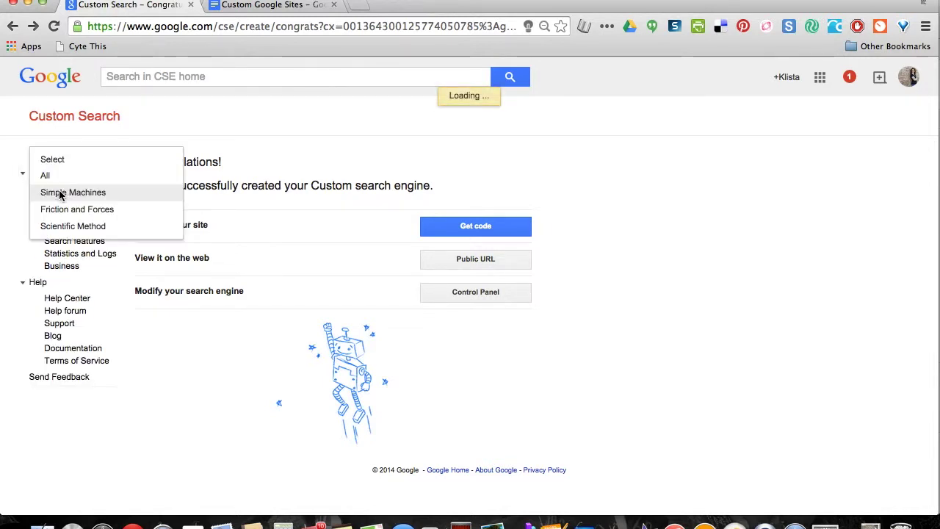
click(64, 191)
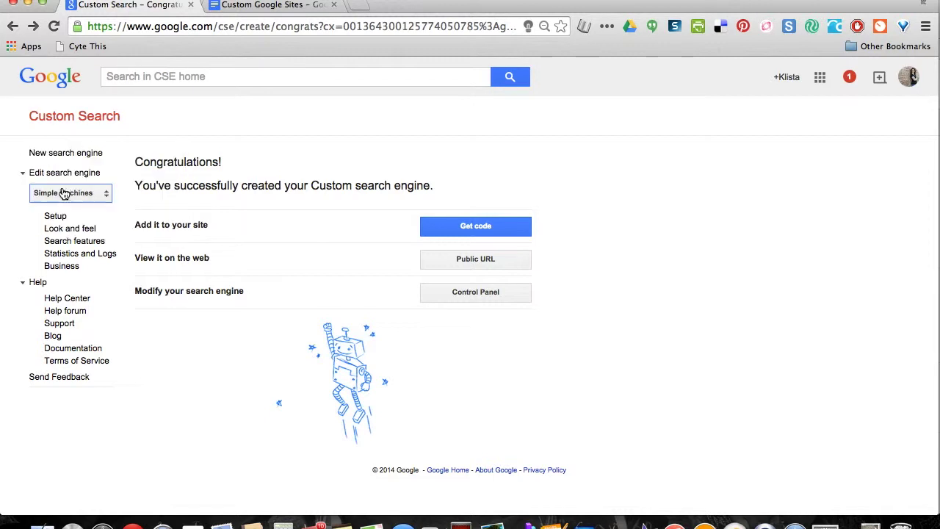
click(58, 217)
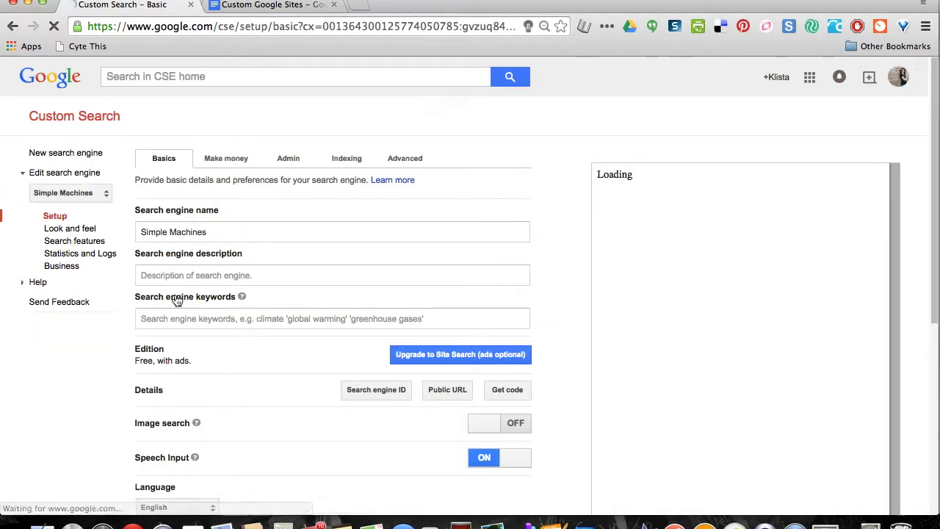
click(257, 276)
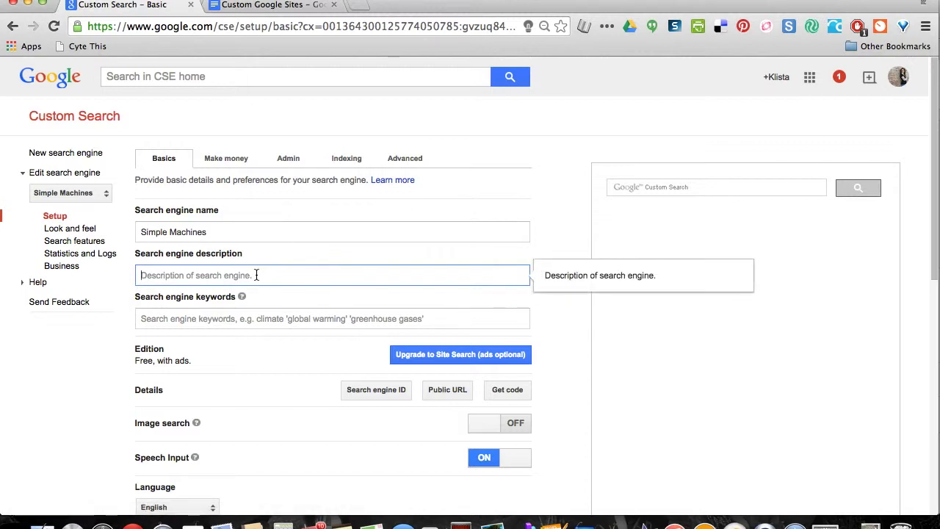
Step: Enter description 'Customized search for simple machines' and keywords 'pulley, wheel', then show the public URL
text(C)
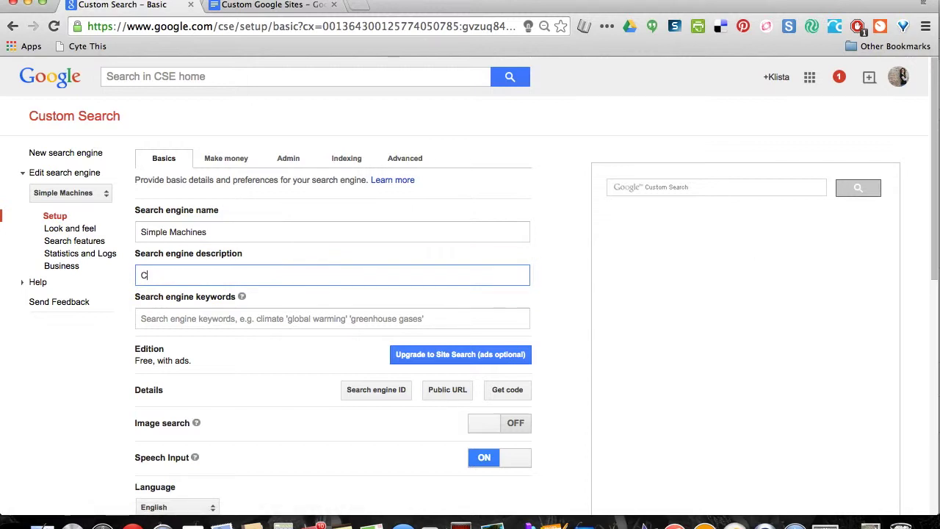
text(ustomized s)
text(earch)
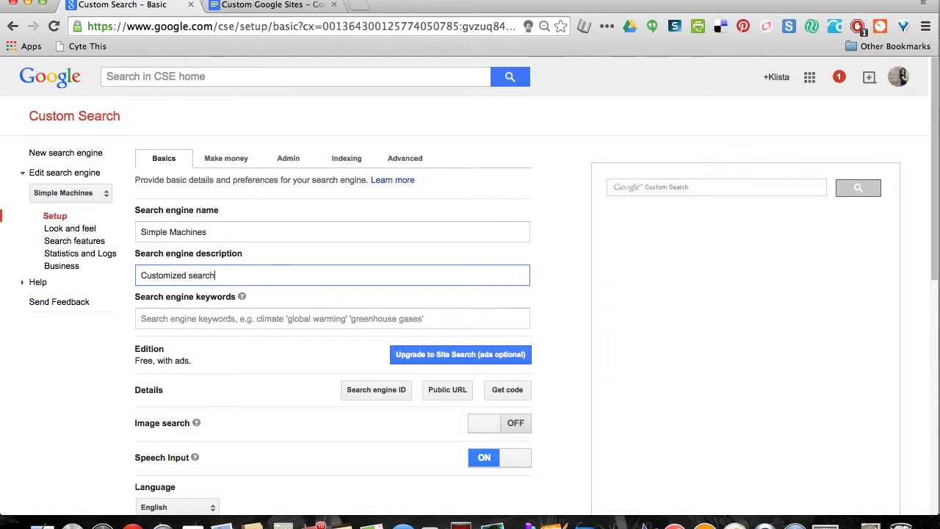
text(e machin)
text(es)
click(227, 319)
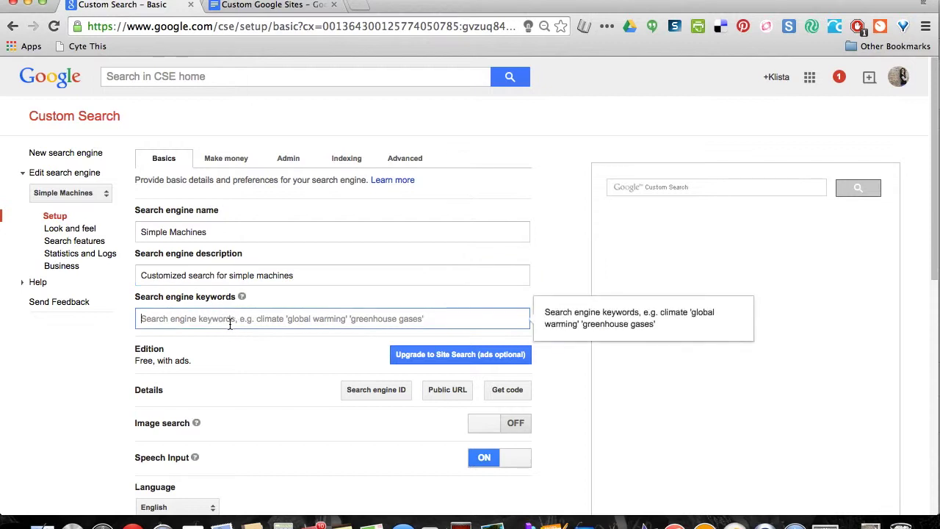
scroll(83, 380, down, 1)
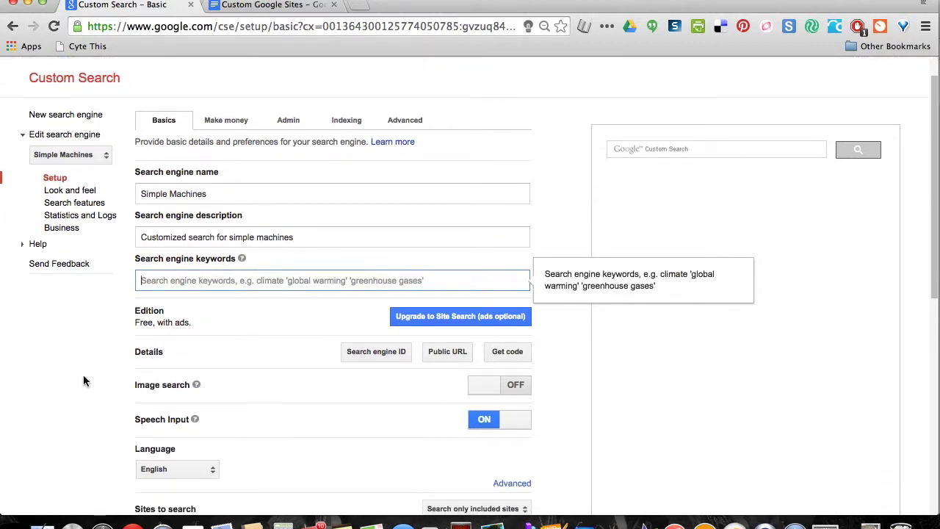
text(pulley, wheel,)
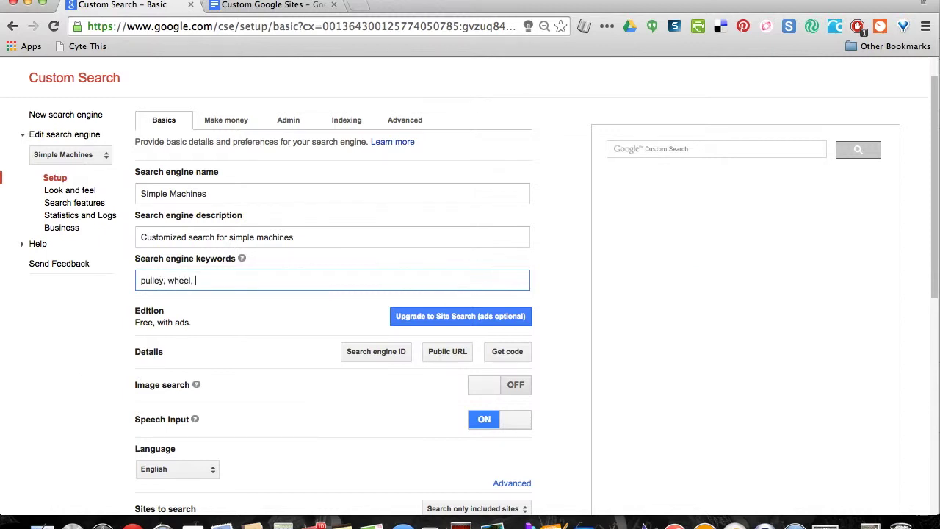
scroll(102, 408, down, 3)
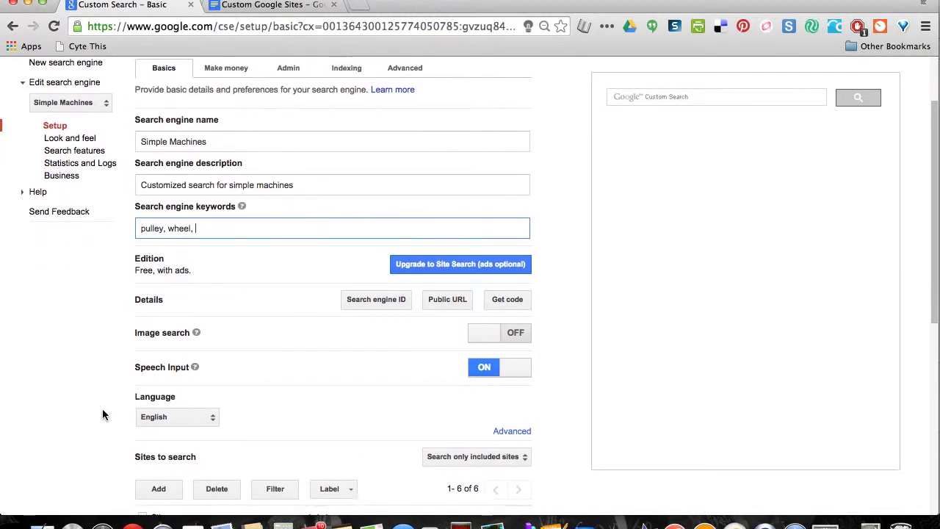
scroll(103, 413, down, 1)
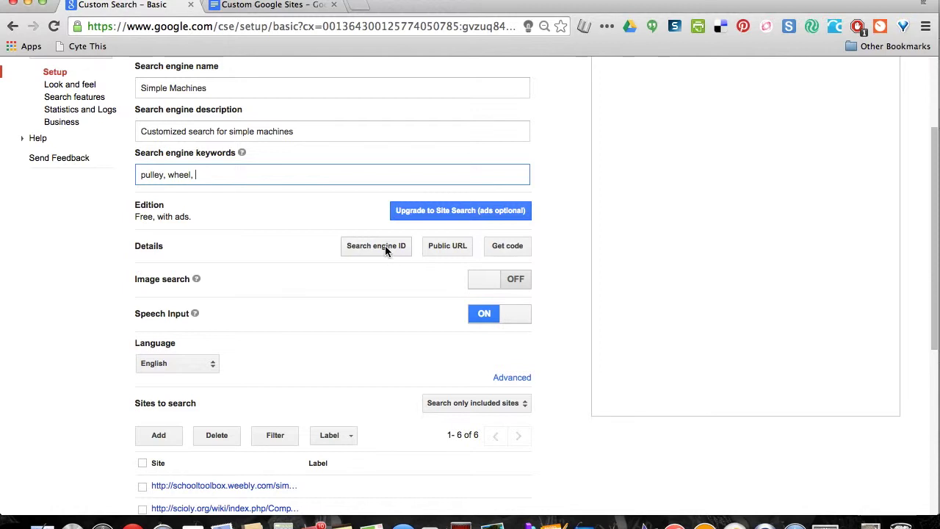
click(452, 250)
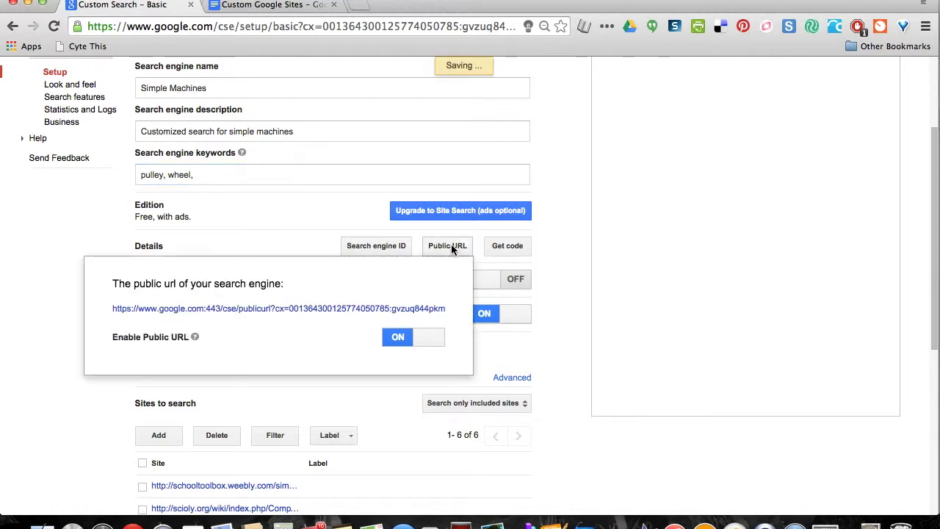
Step: Show the Simple Machines engine's embed script on the Get code page
click(497, 248)
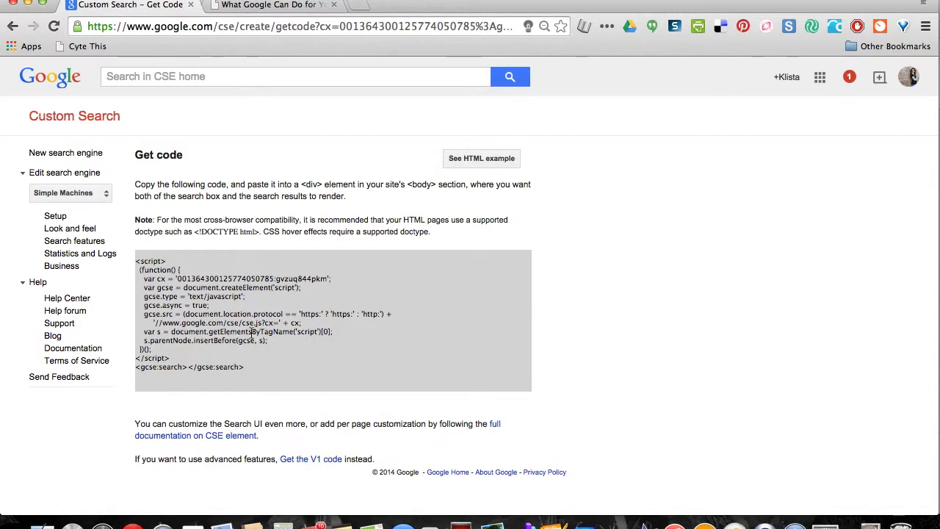
Step: Search 'amusement parks' in the Weebly site's vacation search box, returning about 4,090 results
click(276, 5)
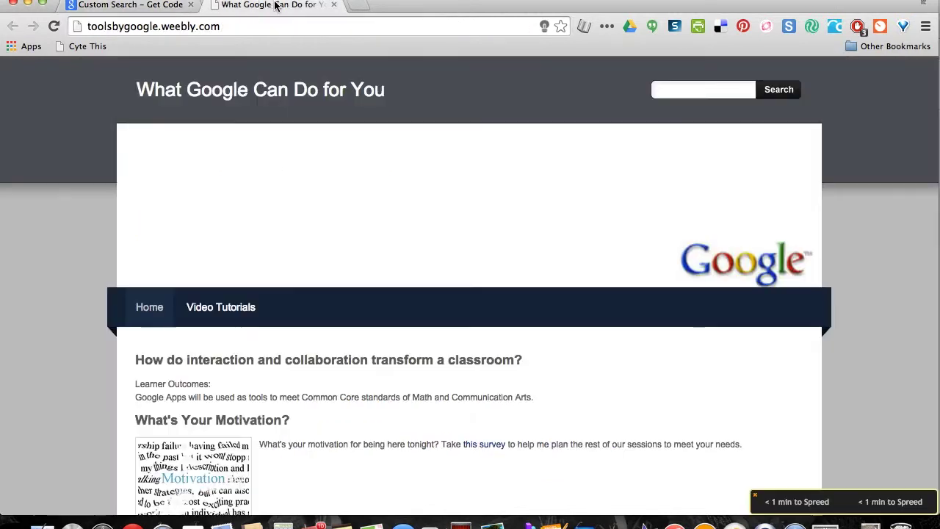
scroll(109, 356, down, 2)
scroll(109, 356, down, 2)
scroll(108, 356, down, 2)
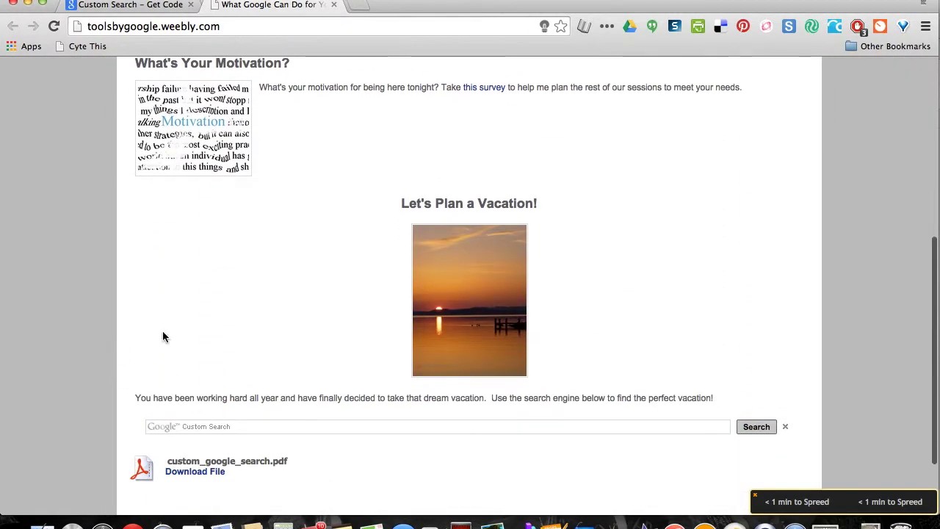
click(294, 425)
scroll(130, 336, down, 1)
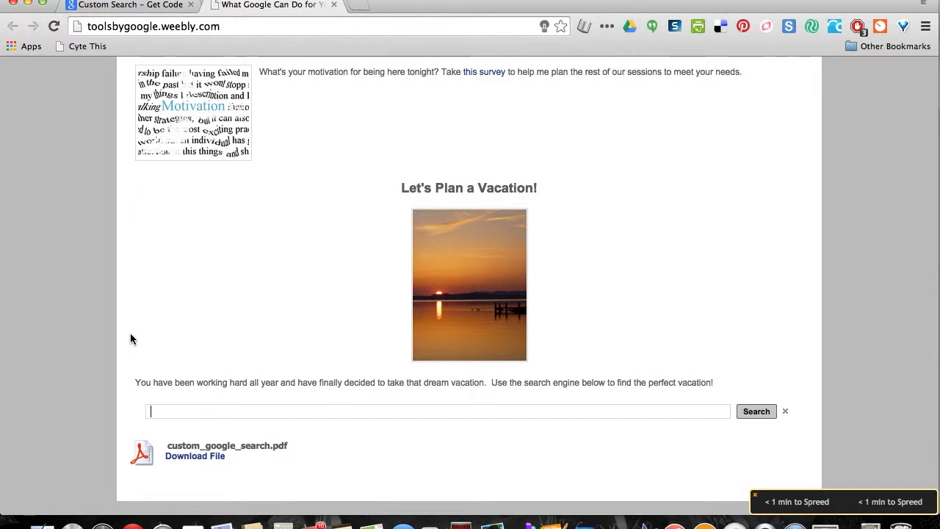
text(amusement parks)
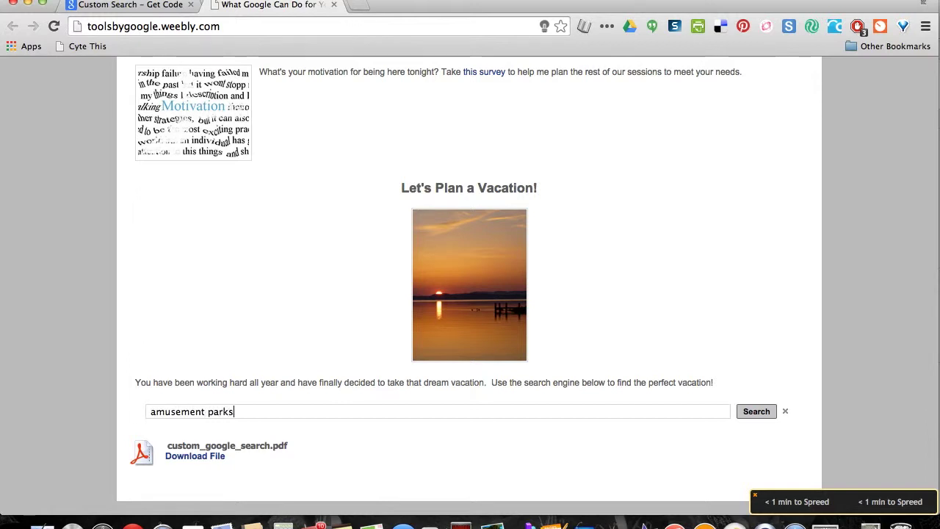
key(Return)
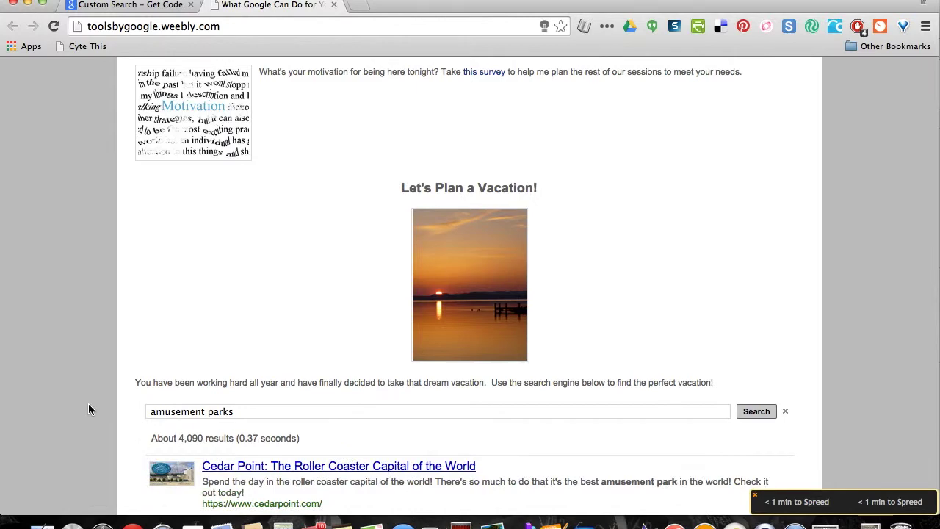
scroll(88, 404, down, 3)
scroll(220, 390, down, 1)
scroll(221, 426, down, 1)
scroll(220, 411, down, 1)
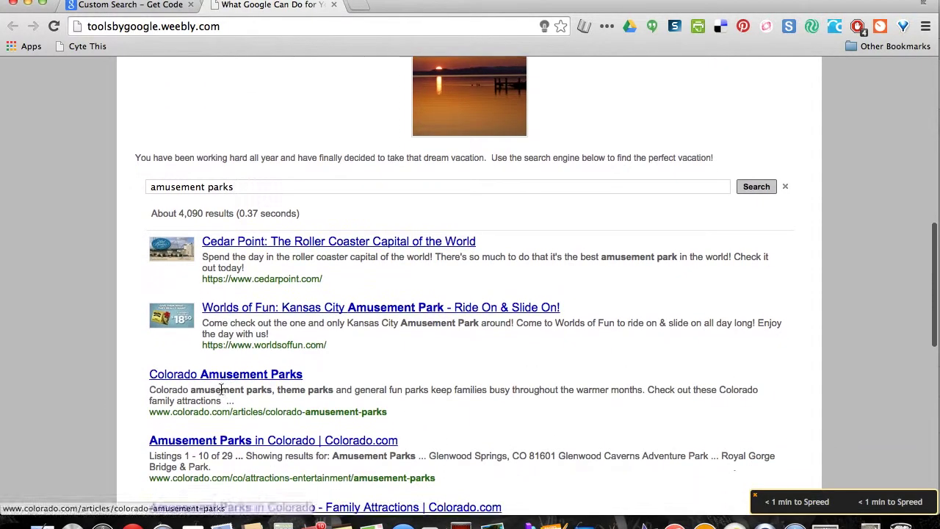
scroll(222, 395, down, 2)
scroll(223, 395, down, 4)
scroll(222, 395, down, 4)
scroll(221, 394, down, 3)
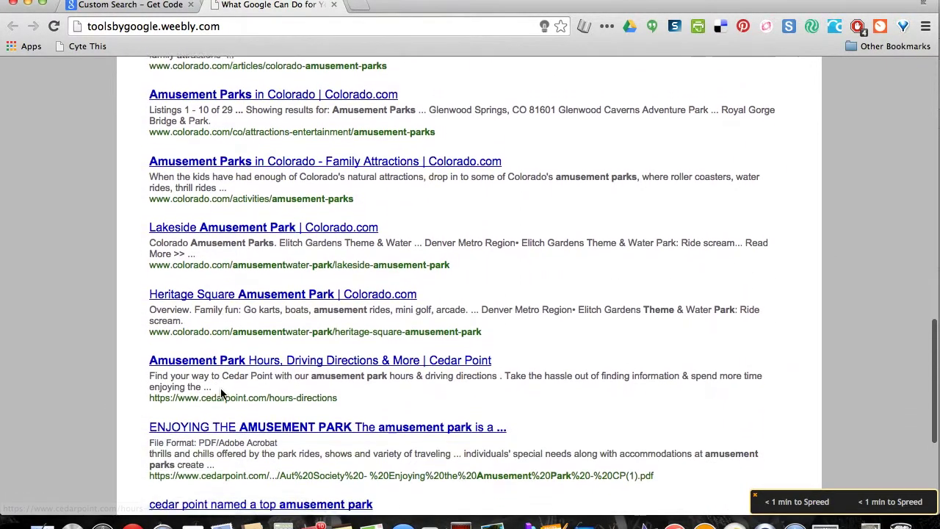
scroll(221, 394, down, 1)
scroll(220, 394, down, 1)
scroll(220, 389, up, 5)
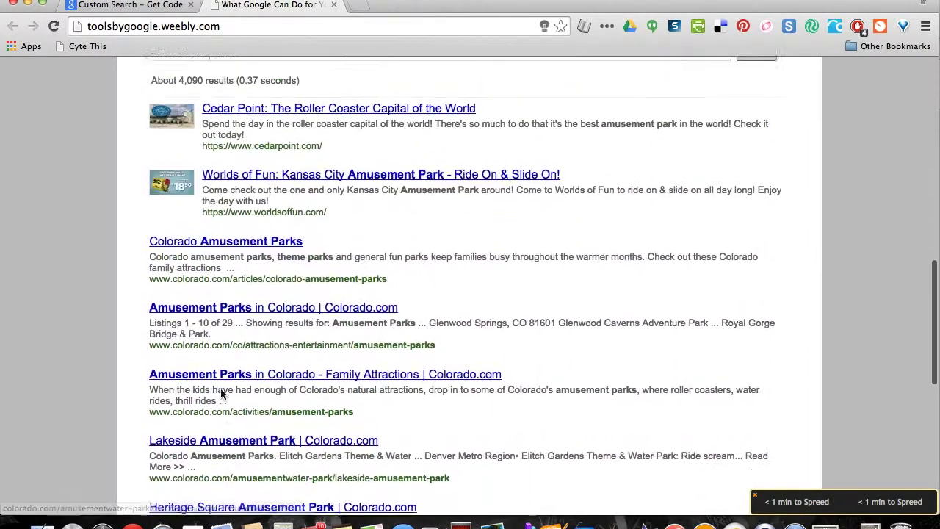
scroll(221, 389, up, 3)
scroll(220, 389, up, 3)
scroll(221, 389, up, 4)
scroll(220, 389, up, 1)
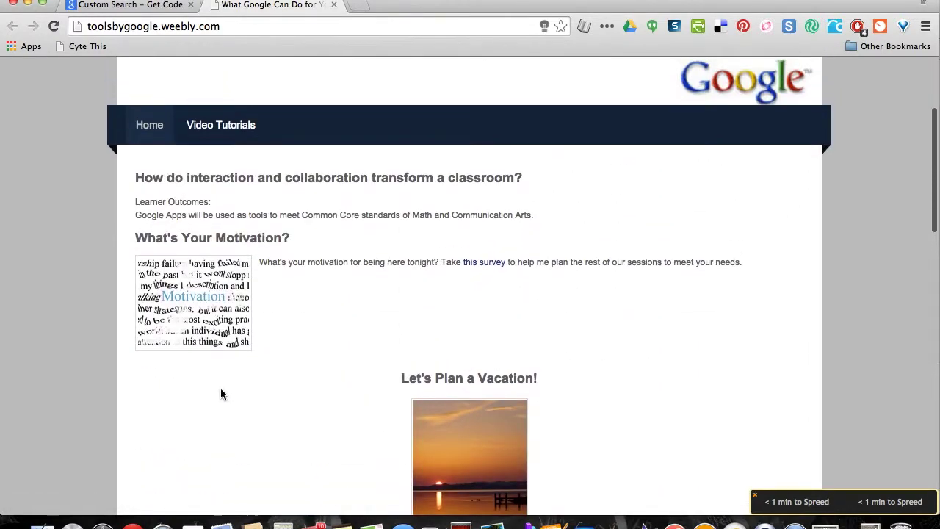
scroll(220, 394, down, 5)
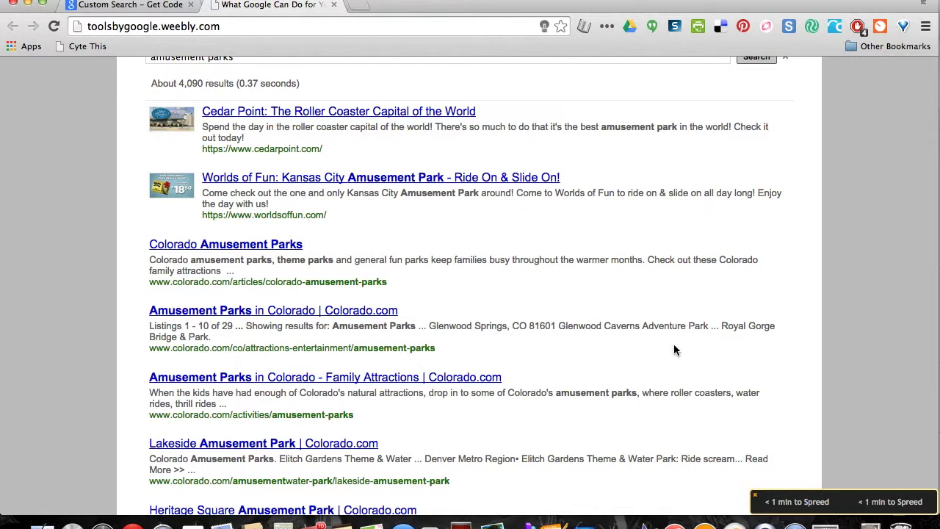
scroll(673, 345, up, 5)
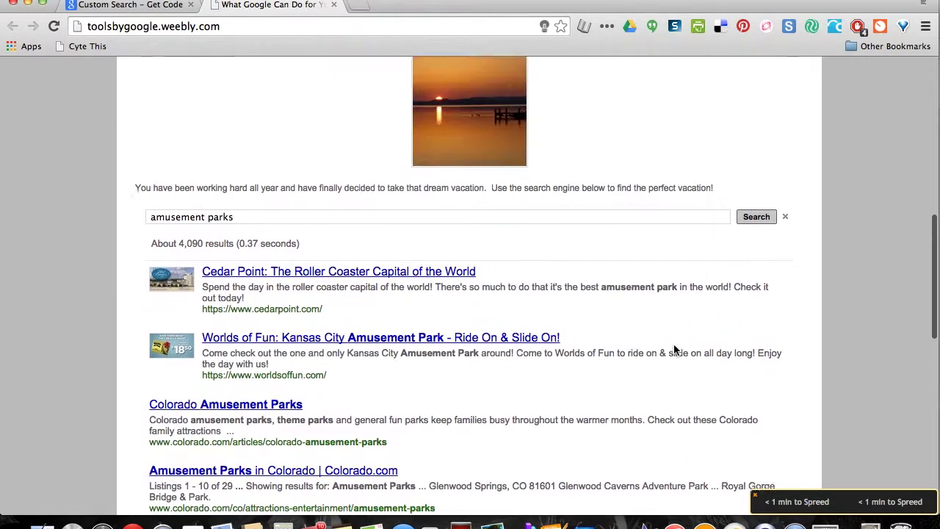
scroll(673, 344, up, 1)
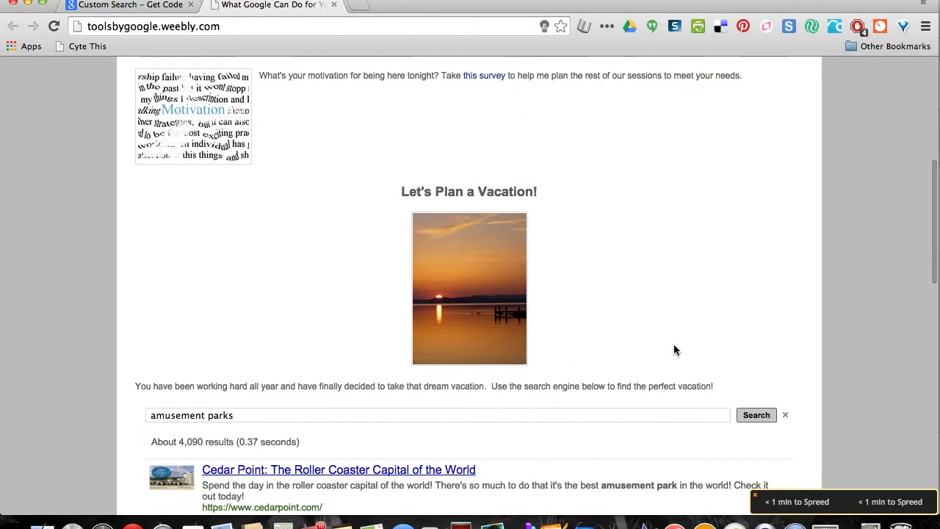